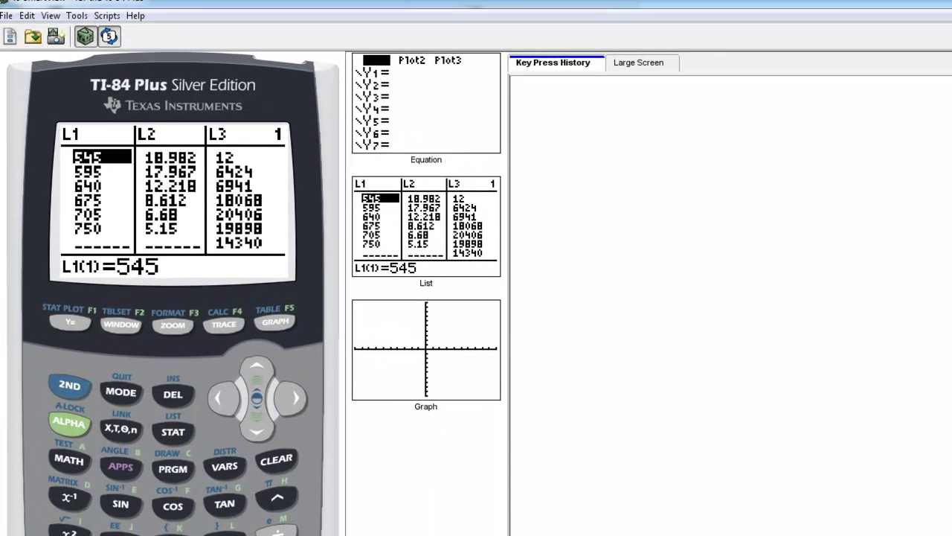
# Quit the list editor to a cleared home screen.
pyautogui.click(69, 386)
pyautogui.click(113, 393)
pyautogui.click(69, 423)
pyautogui.press('F1')
pyautogui.press('Escape')
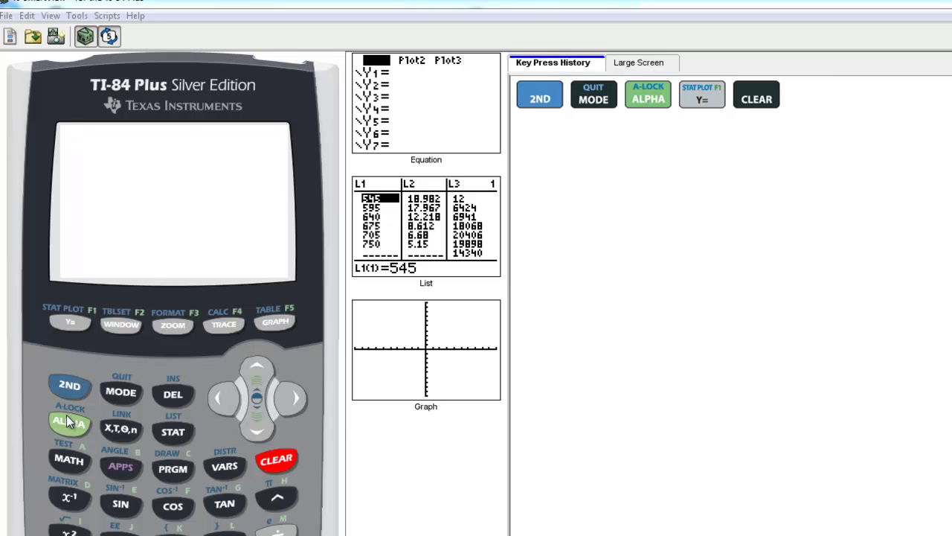
# Switch Plot1 on as a scatter plot of L1 against L2.
pyautogui.click(70, 385)
pyautogui.click(66, 322)
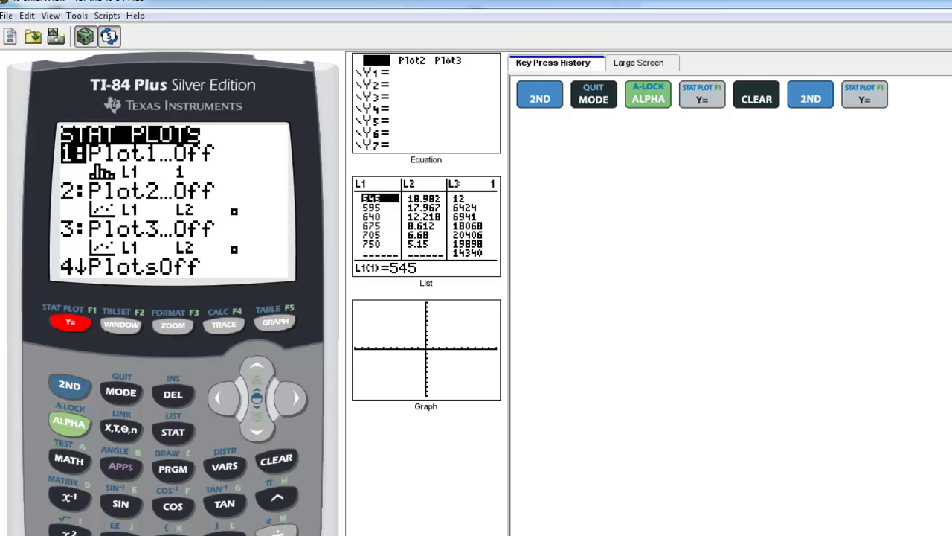
pyautogui.press('Return')
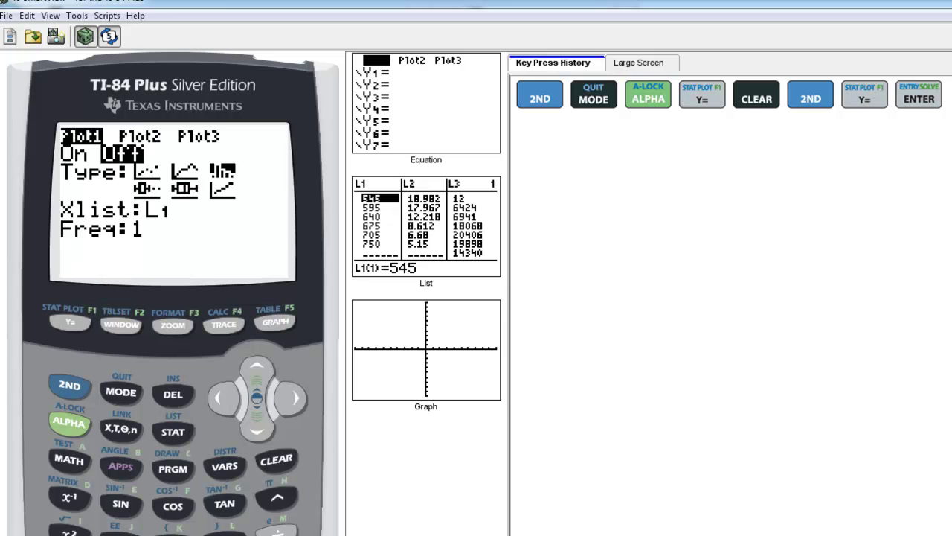
pyautogui.press('Return')
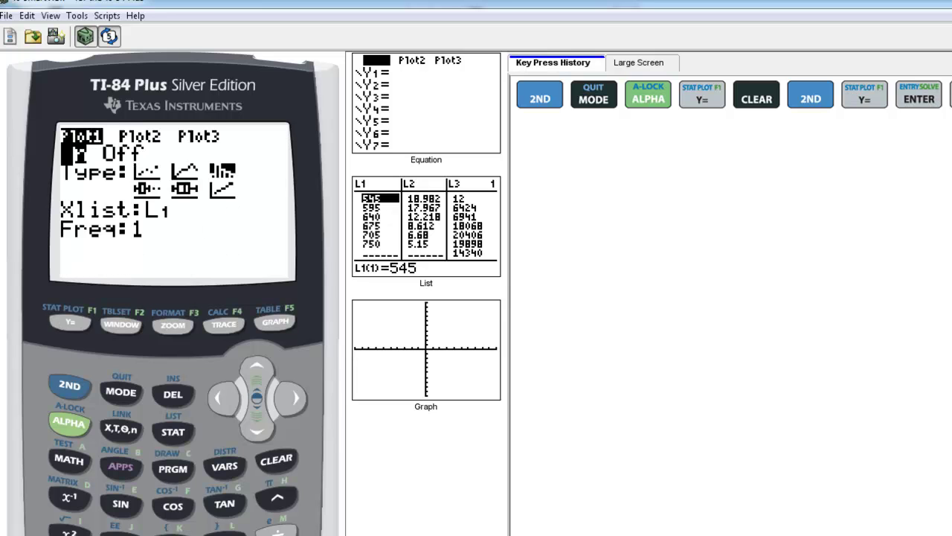
pyautogui.click(262, 429)
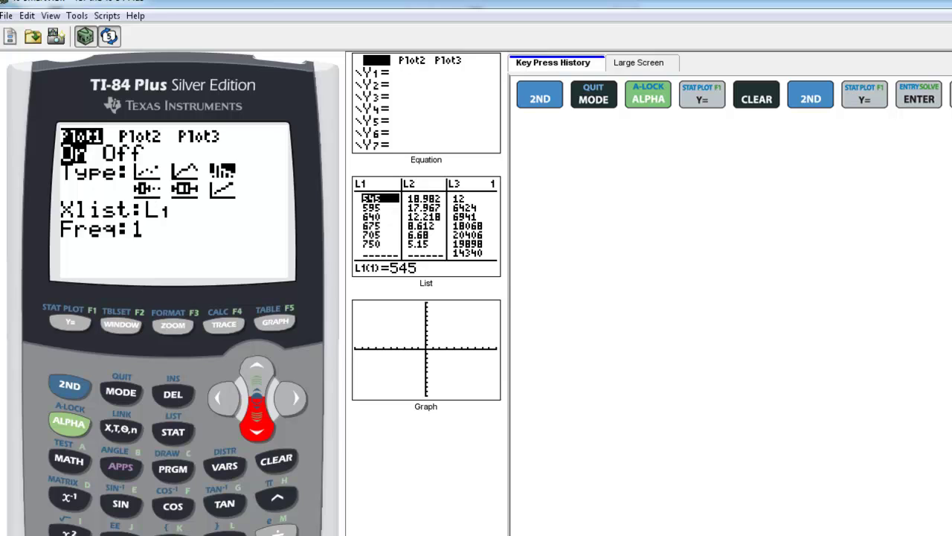
pyautogui.press('Return')
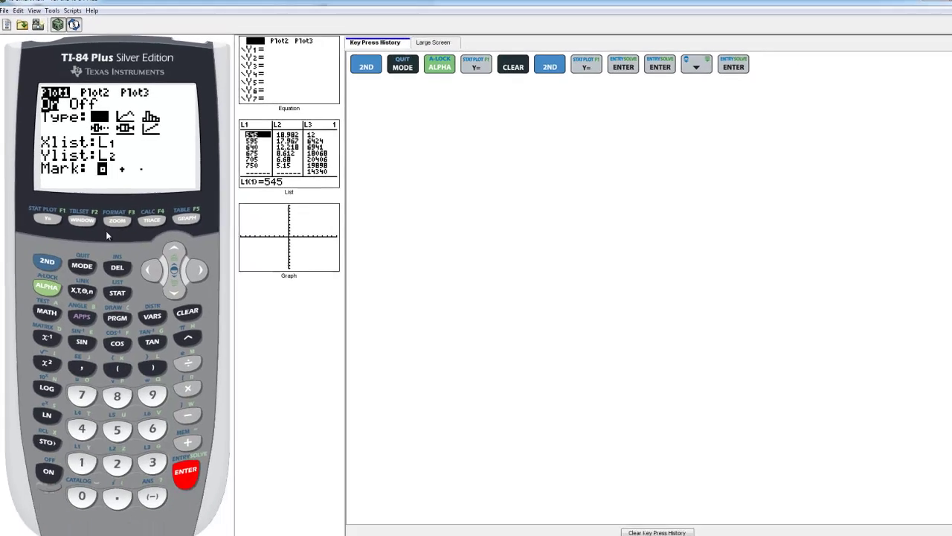
# Return to the home screen and apply 9:ZoomStat to graph the six data points.
pyautogui.press('shift')
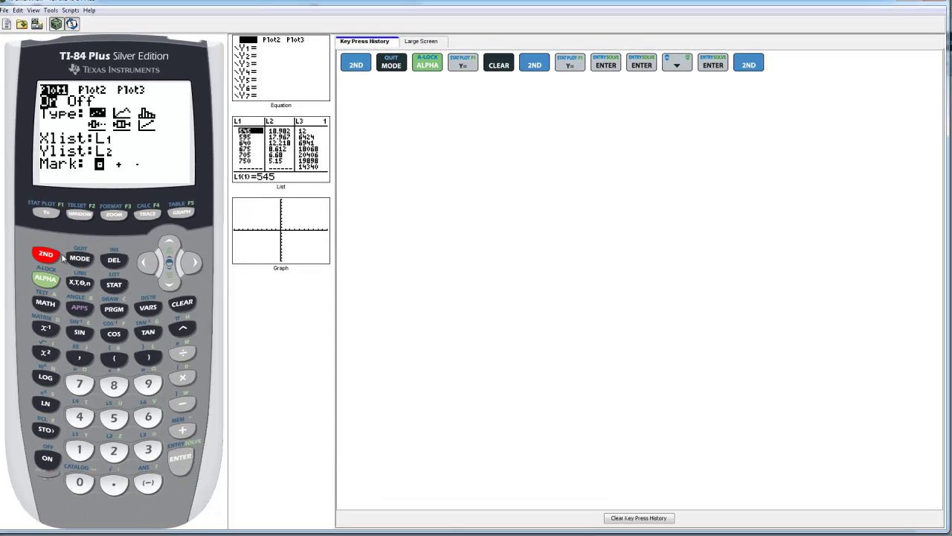
pyautogui.press('Home')
pyautogui.click(114, 215)
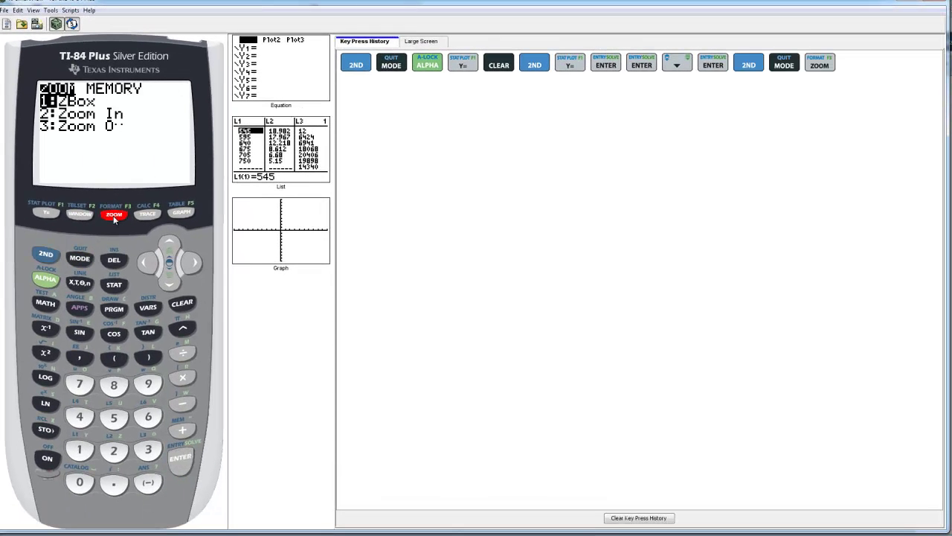
pyautogui.press('9')
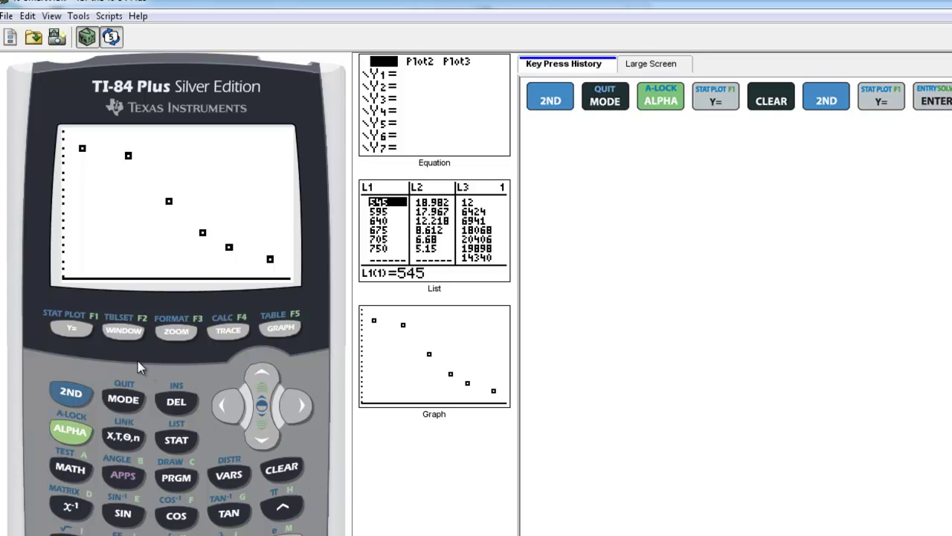
# In the WINDOW screen, set Xmin 500, Xmax 800 and Xscl 50.
pyautogui.click(124, 333)
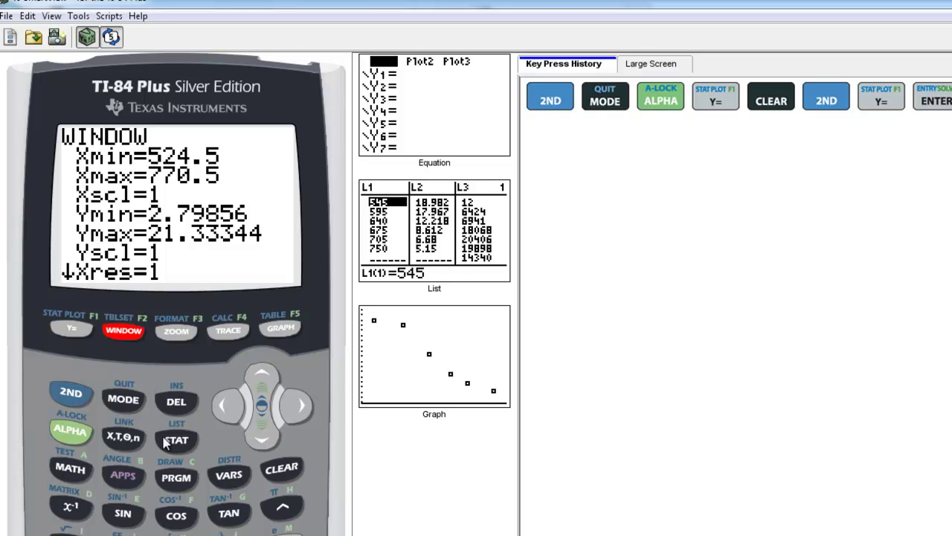
pyautogui.write('500')
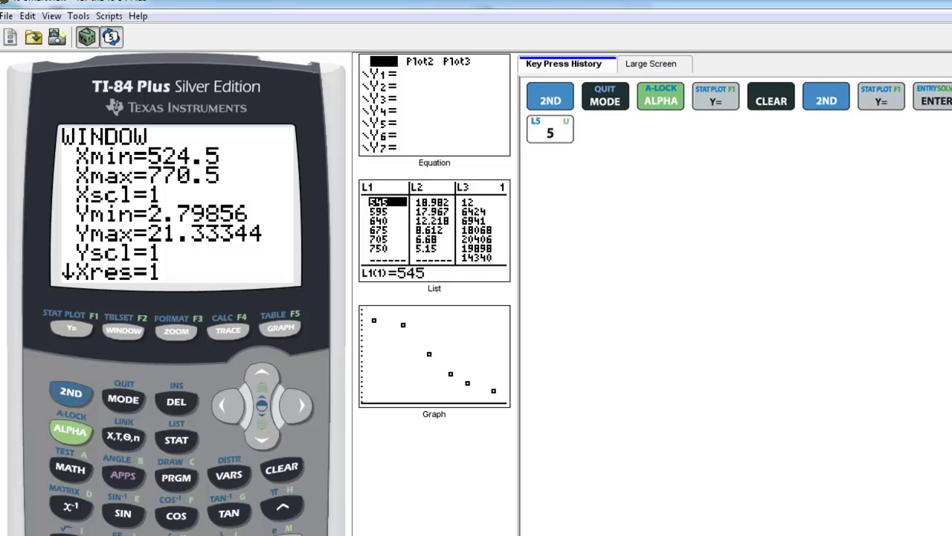
pyautogui.press('Return')
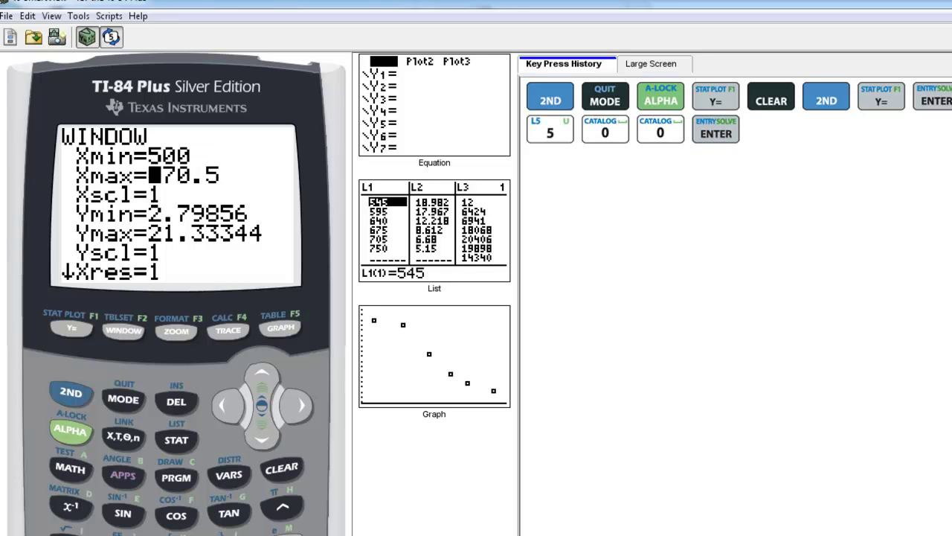
pyautogui.write('800')
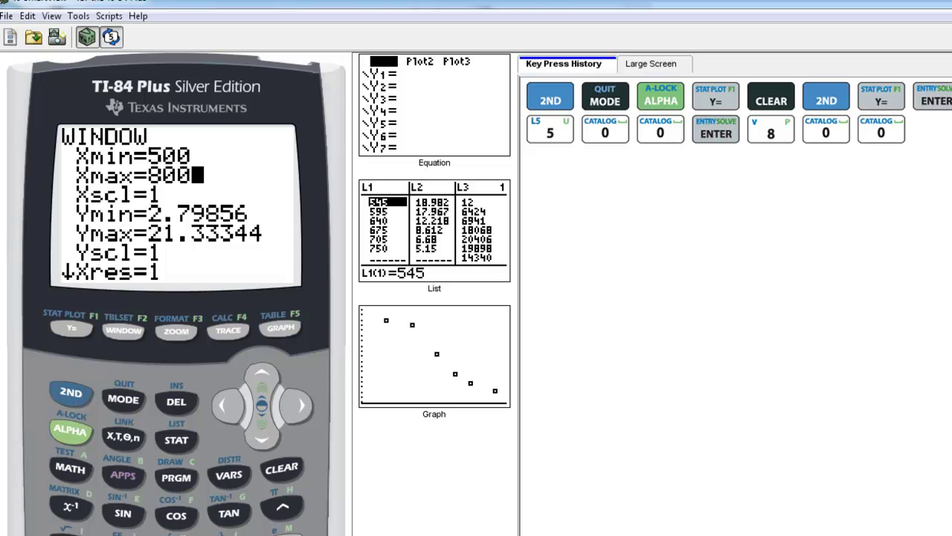
pyautogui.press('Return')
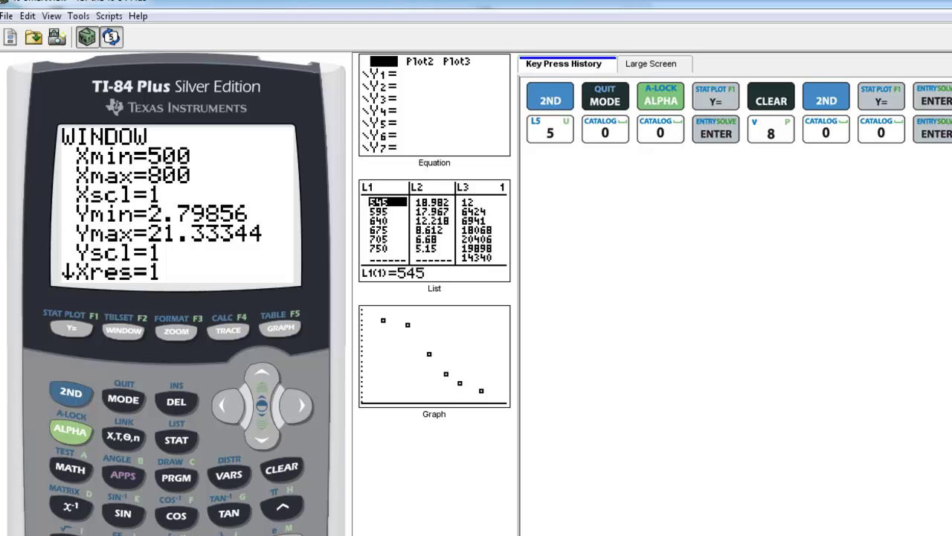
pyautogui.write('50')
pyautogui.press('Return')
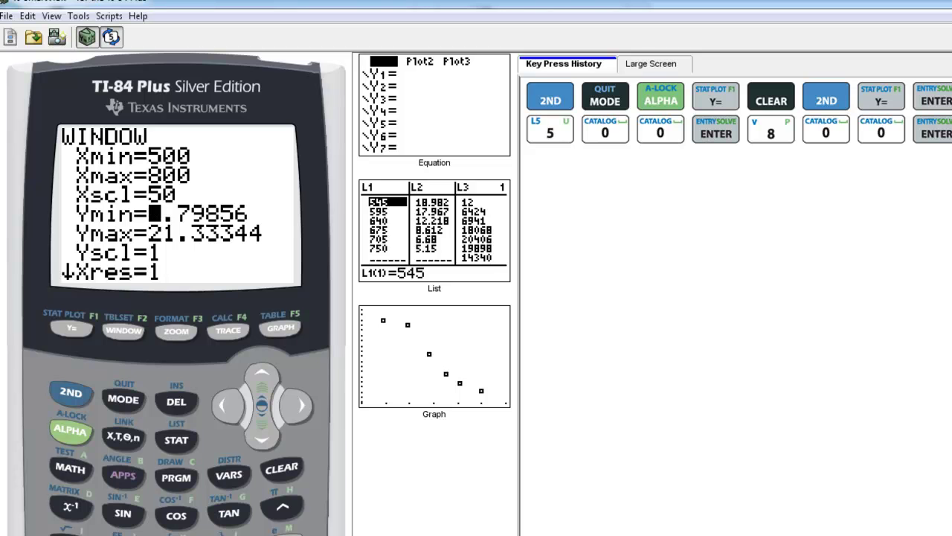
pyautogui.write('0')
# Set Ymin 0, Ymax 25 and Yscl 5.
pyautogui.press('Down')
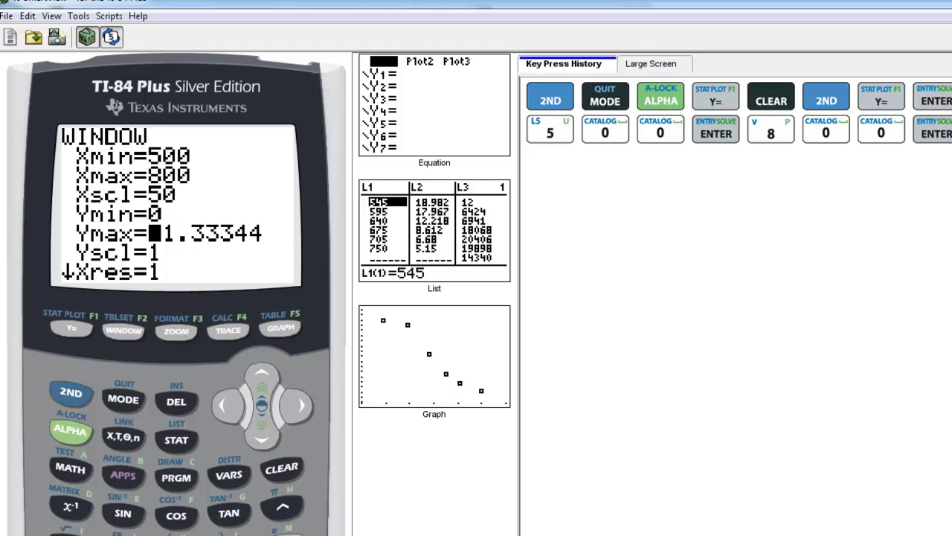
pyautogui.write('25')
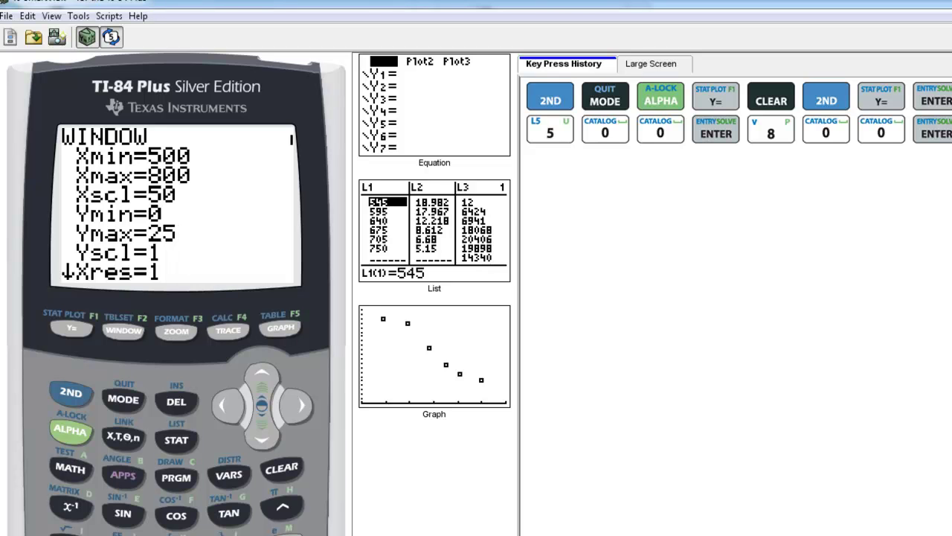
pyautogui.press('Down')
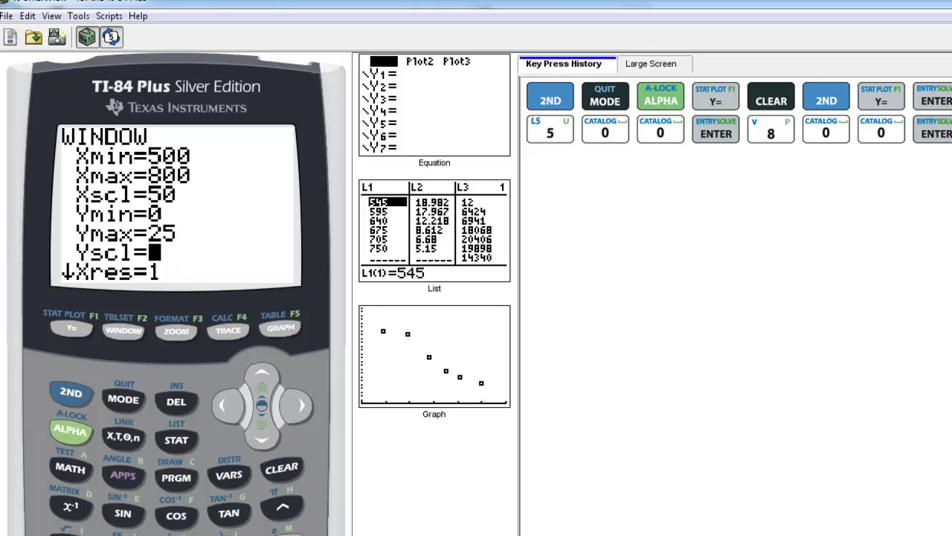
pyautogui.write('5')
pyautogui.press('Return')
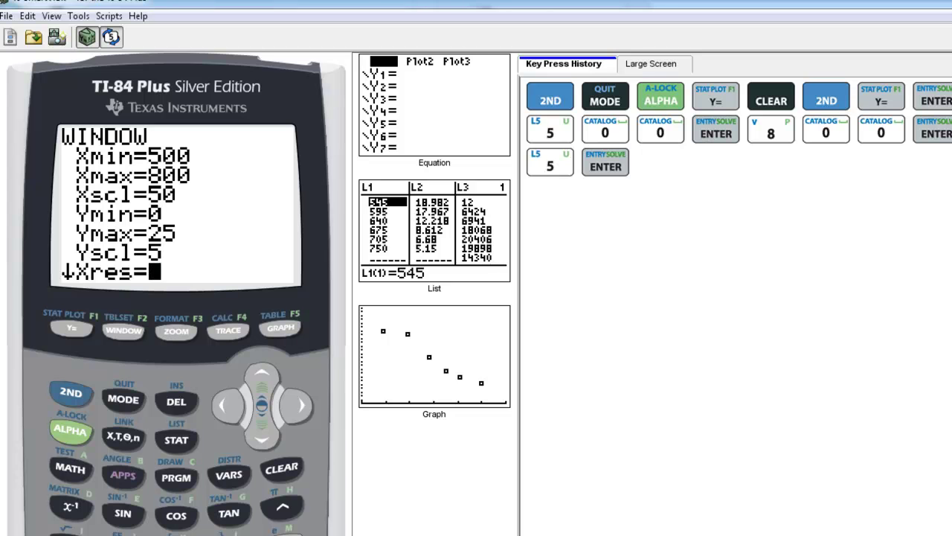
# Redraw the scatter plot in the 500–800 by 0–25 window, then quit to the home screen.
pyautogui.click(280, 328)
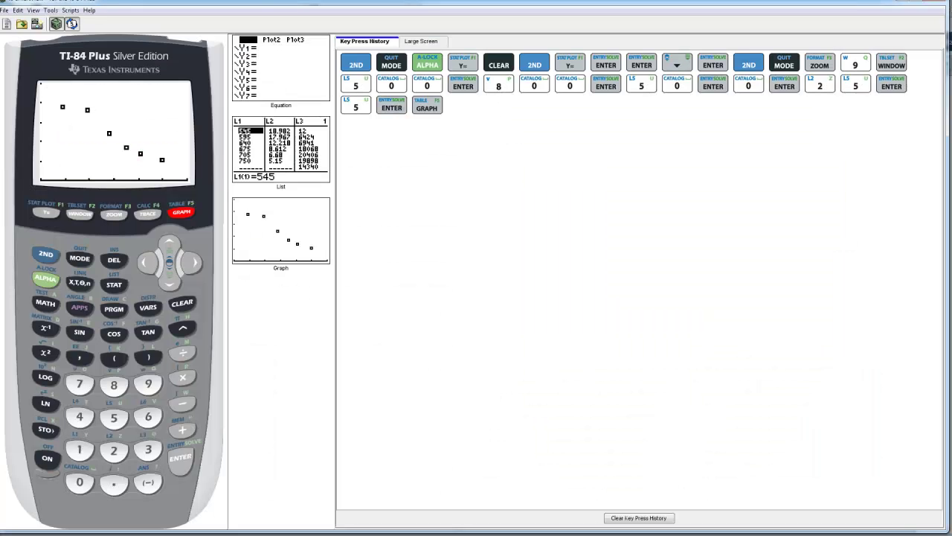
pyautogui.click(46, 255)
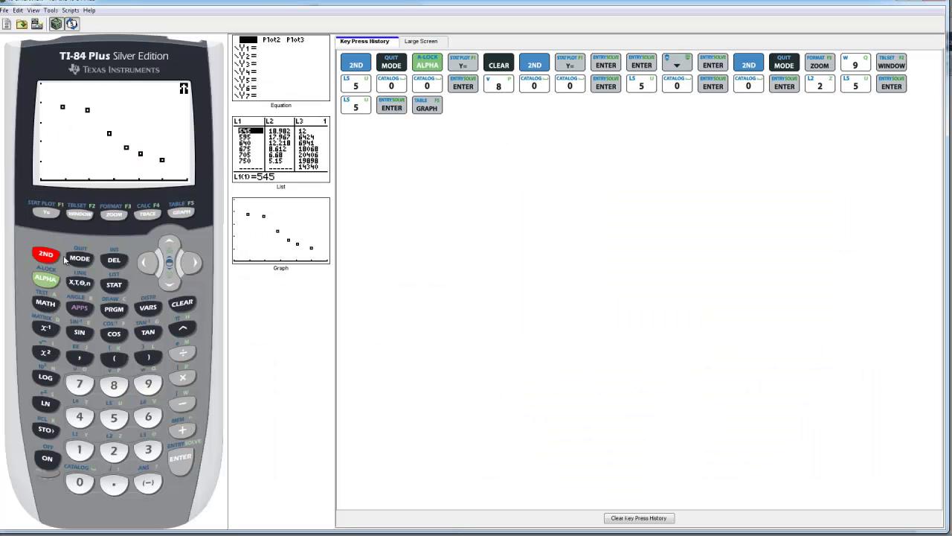
pyautogui.click(80, 258)
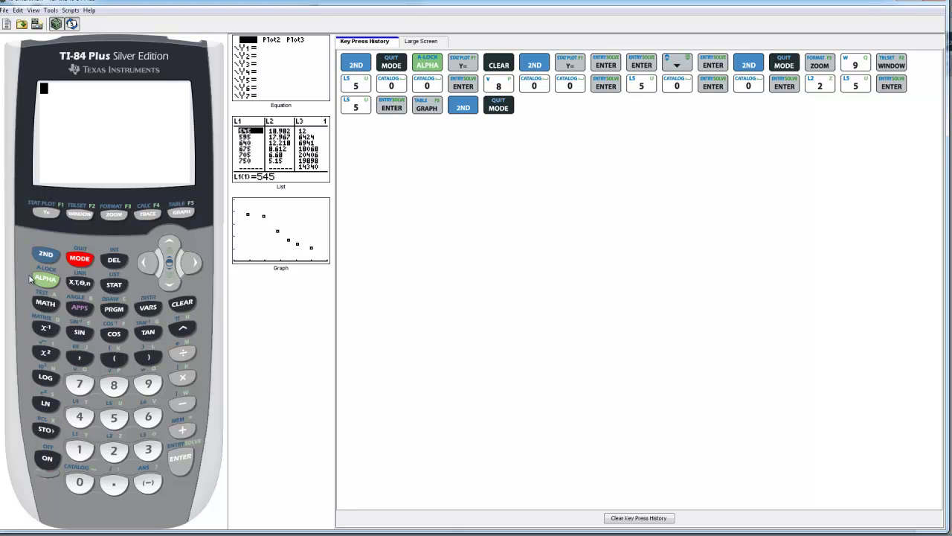
# Find DiagnosticOn in the catalog and run it on the home screen.
pyautogui.click(46, 257)
pyautogui.click(79, 482)
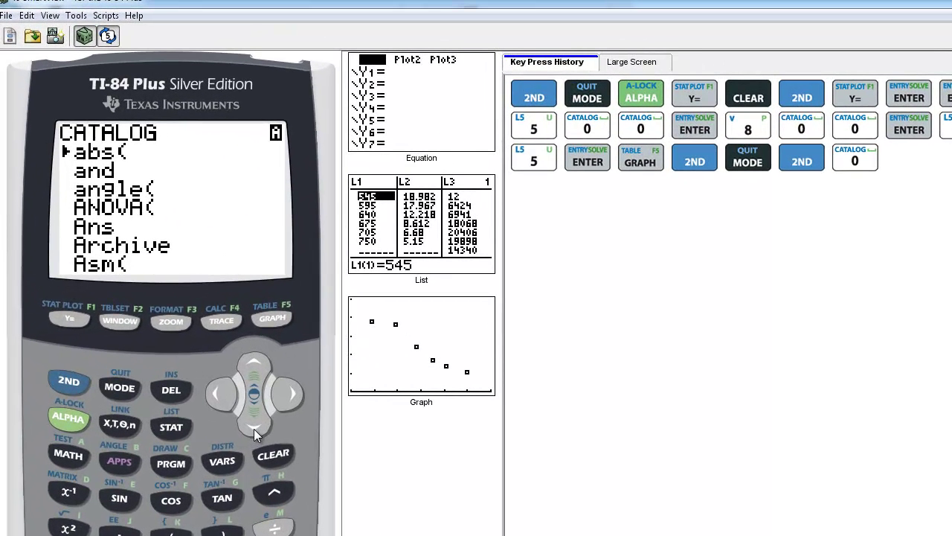
pyautogui.click(227, 382)
pyautogui.moveTo(254, 429); pyautogui.dragTo(254, 428)
pyautogui.click(254, 429)
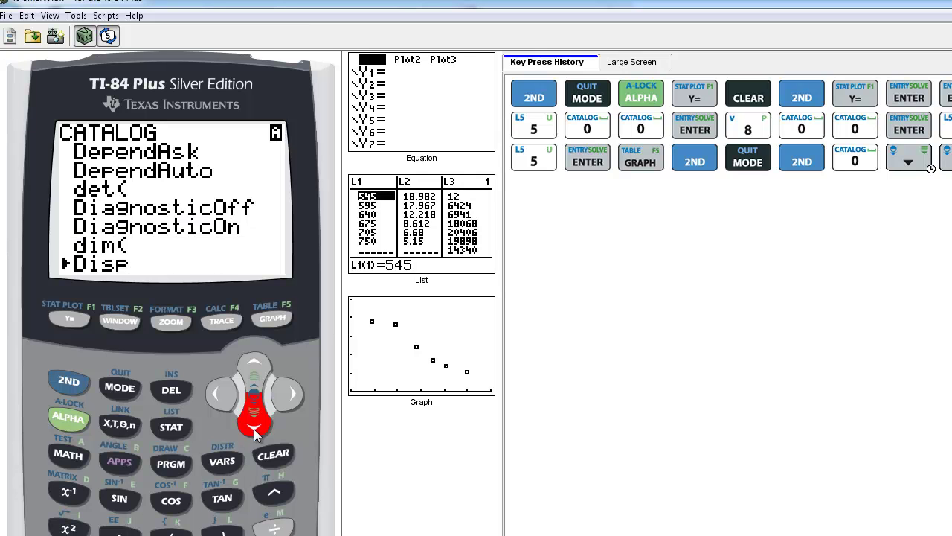
pyautogui.click(254, 359)
pyautogui.click(255, 359)
pyautogui.click(255, 359)
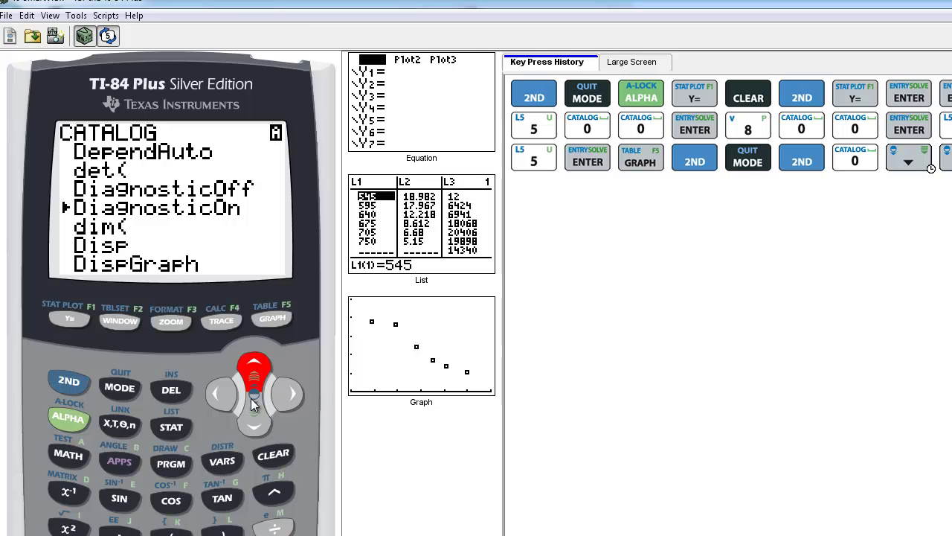
pyautogui.press('Return')
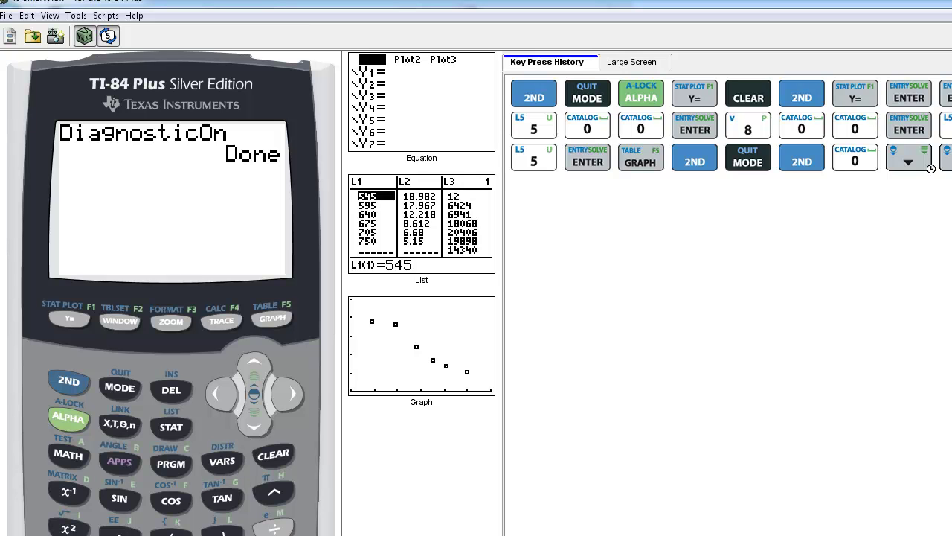
# Enter the command LinReg(ax+b) L1,L2 on the home screen.
pyautogui.click(173, 429)
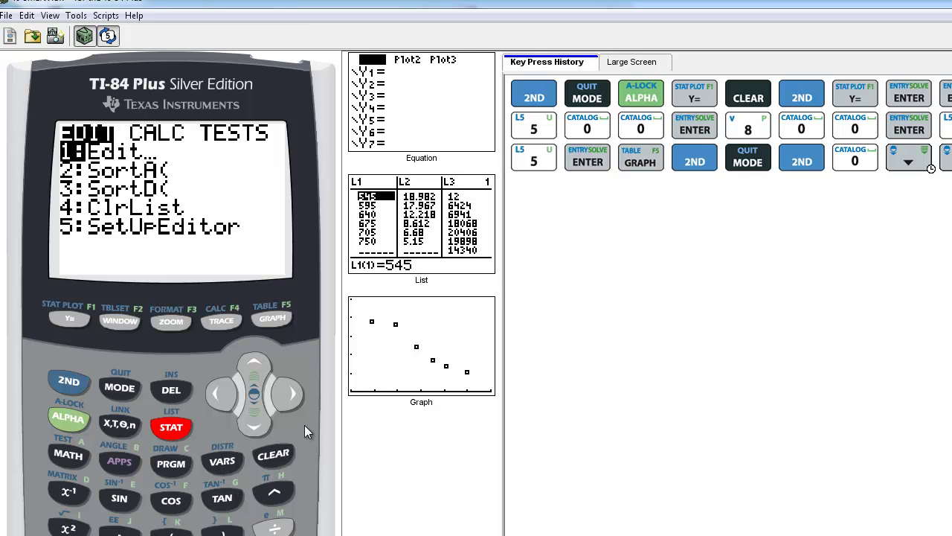
pyautogui.click(291, 393)
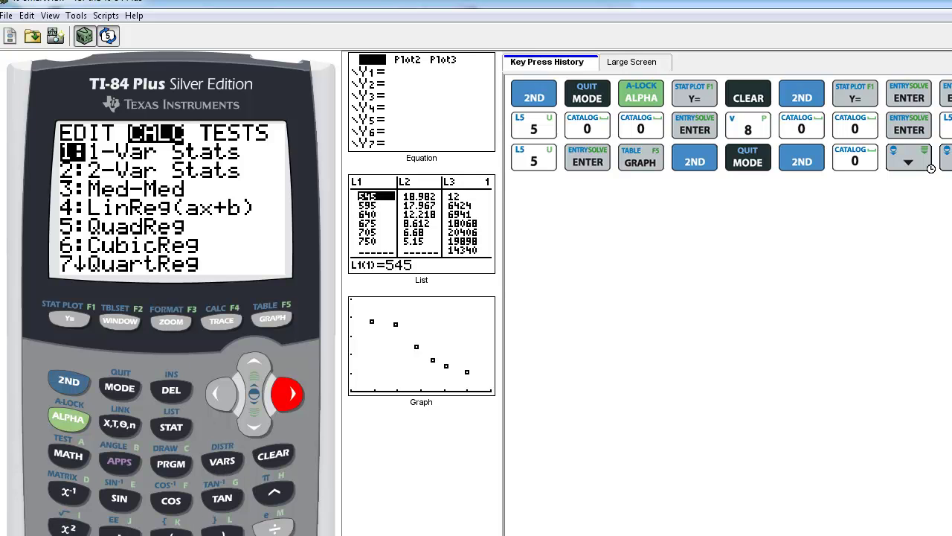
pyautogui.press('4')
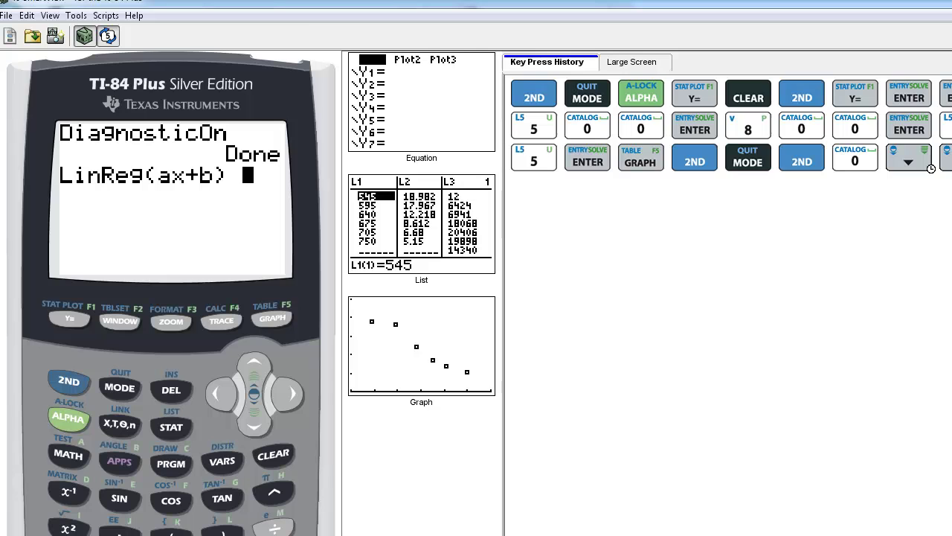
pyautogui.click(62, 379)
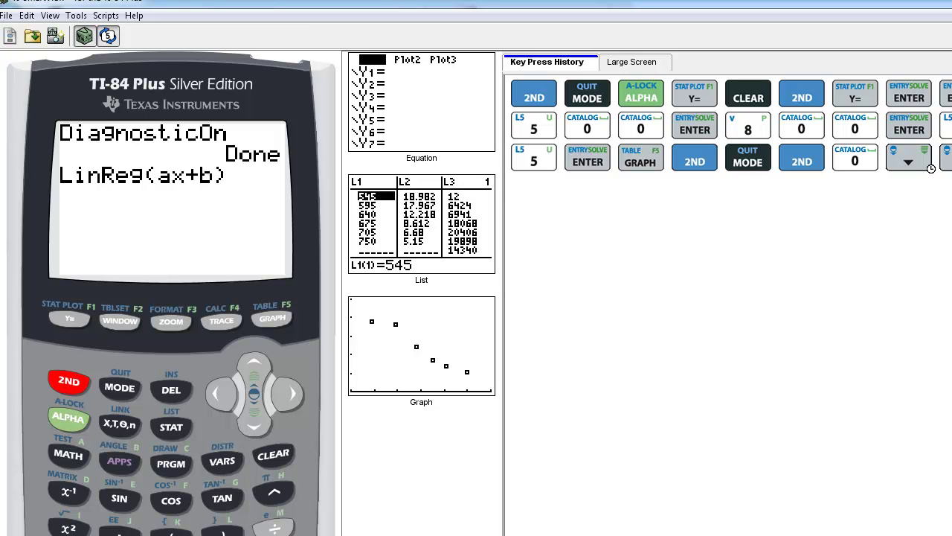
pyautogui.press('1')
pyautogui.click(119, 531)
pyautogui.click(67, 383)
pyautogui.press('2')
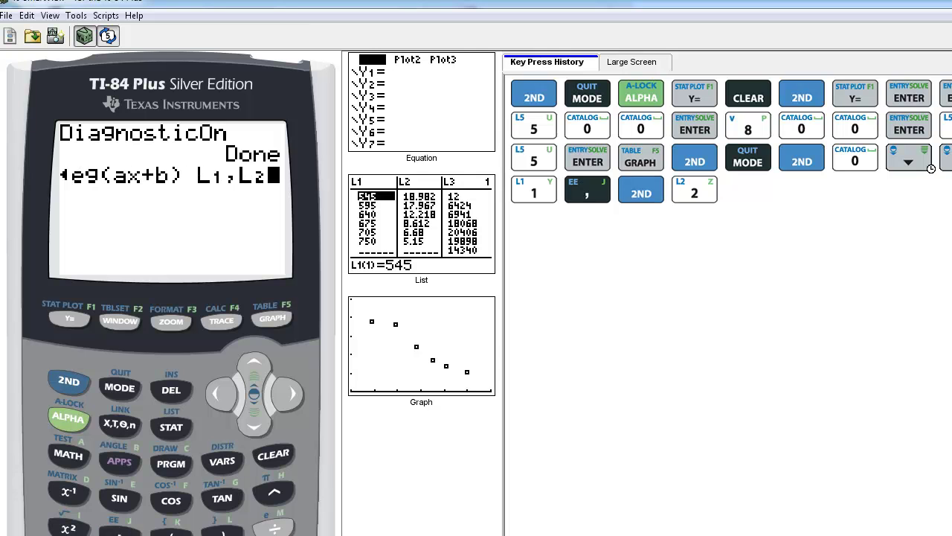
# Run LinReg(ax+b) L1,L2 (a=-.0763691662, b=61.36873995, r²=.9523234811, r=-.9758706272), then redisplay the scatter plot.
pyautogui.press('Return')
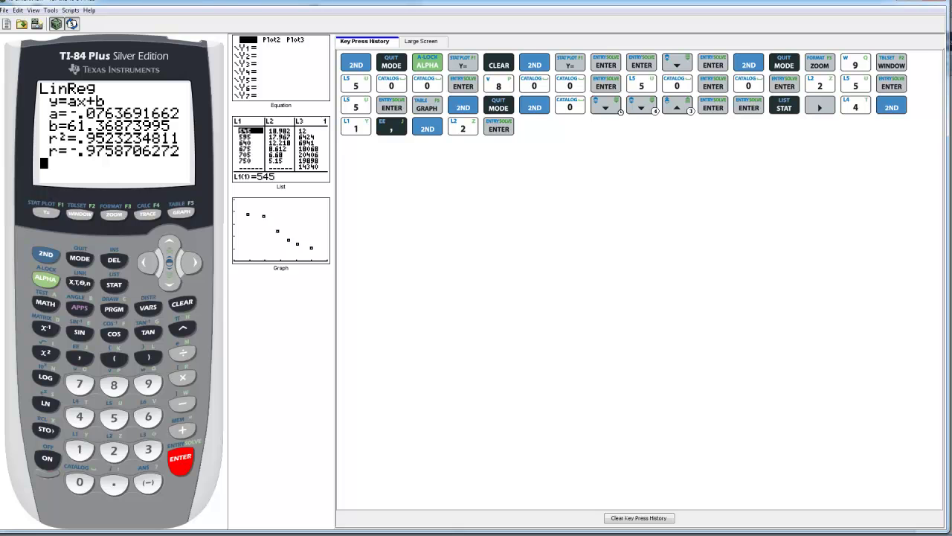
pyautogui.click(181, 214)
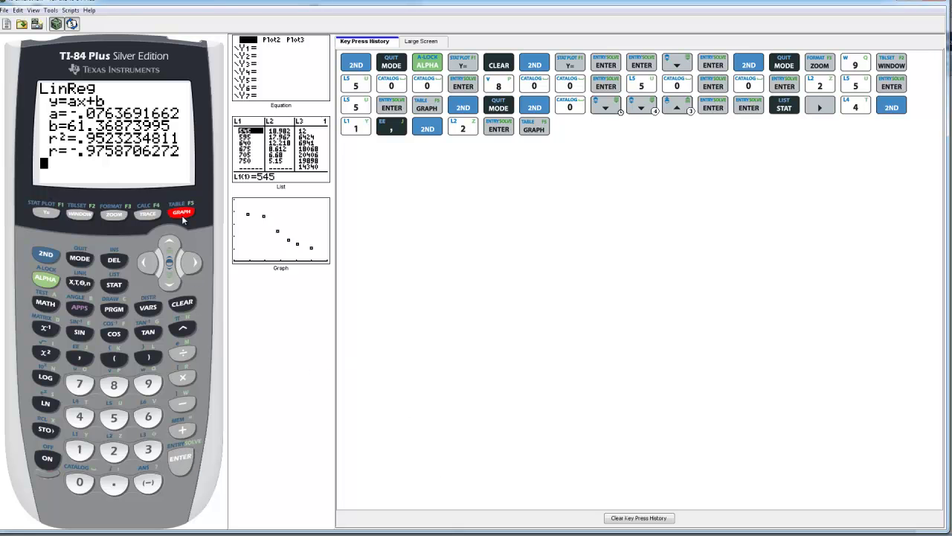